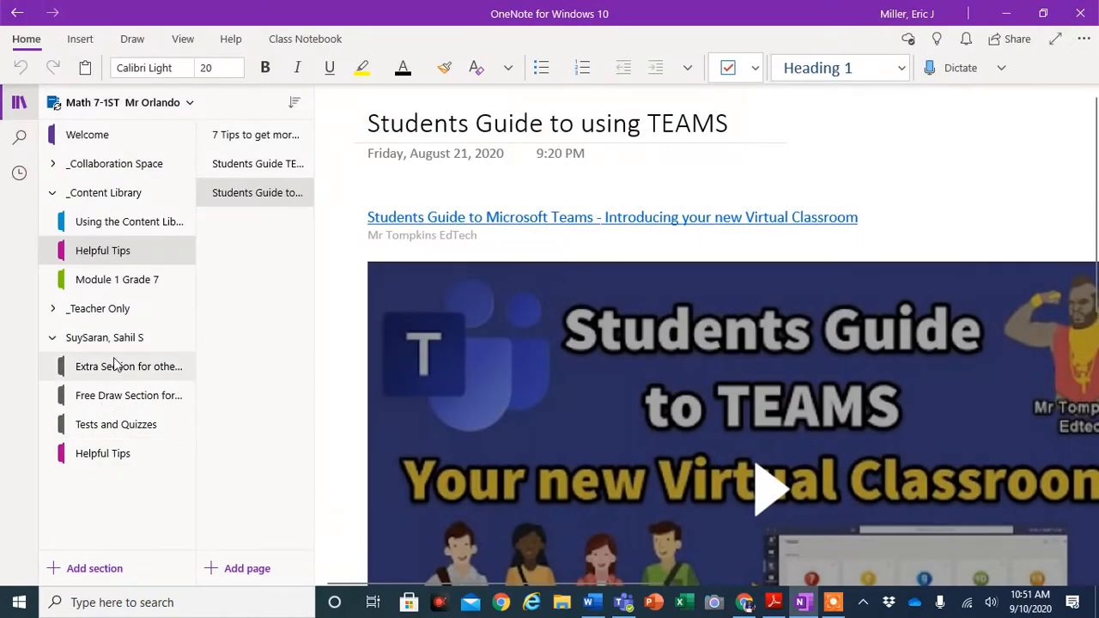
# Copy the Content Library's Module 1 Grade 7 section into the student's section group of the Math 7-1ST notebook
pyautogui.click(107, 460)
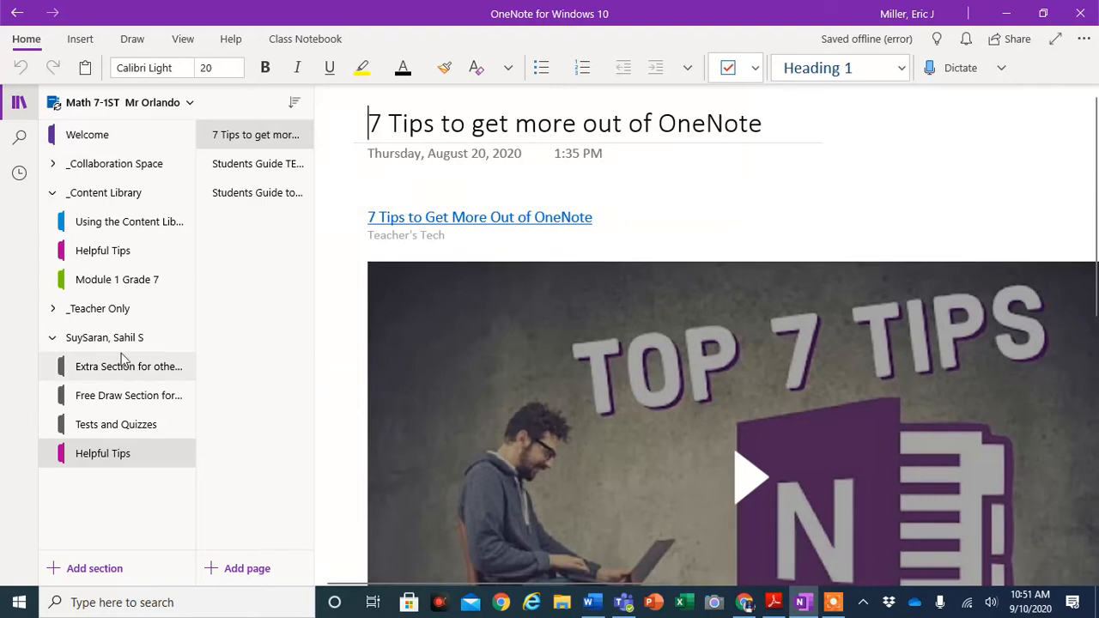
pyautogui.rightClick(123, 292)
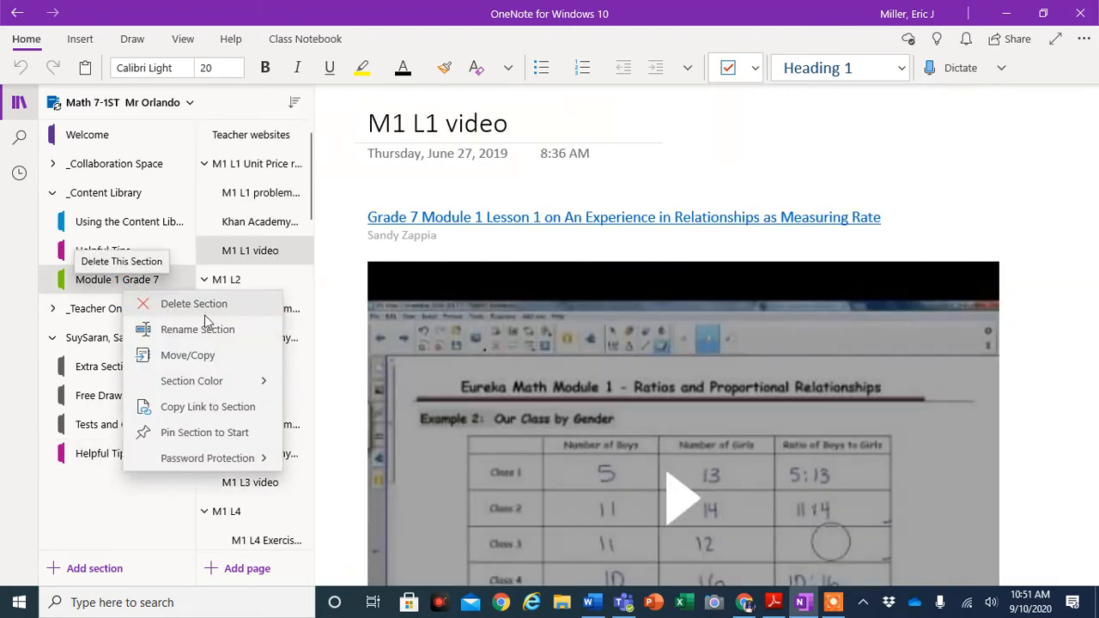
pyautogui.click(204, 359)
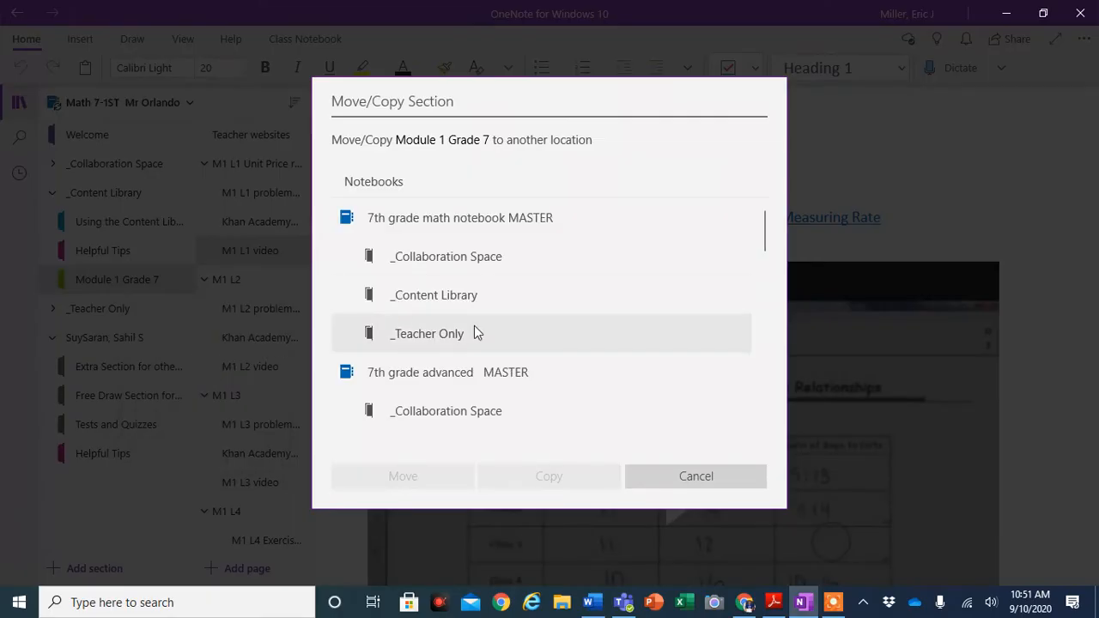
pyautogui.moveTo(760, 227); pyautogui.dragTo(778, 311)
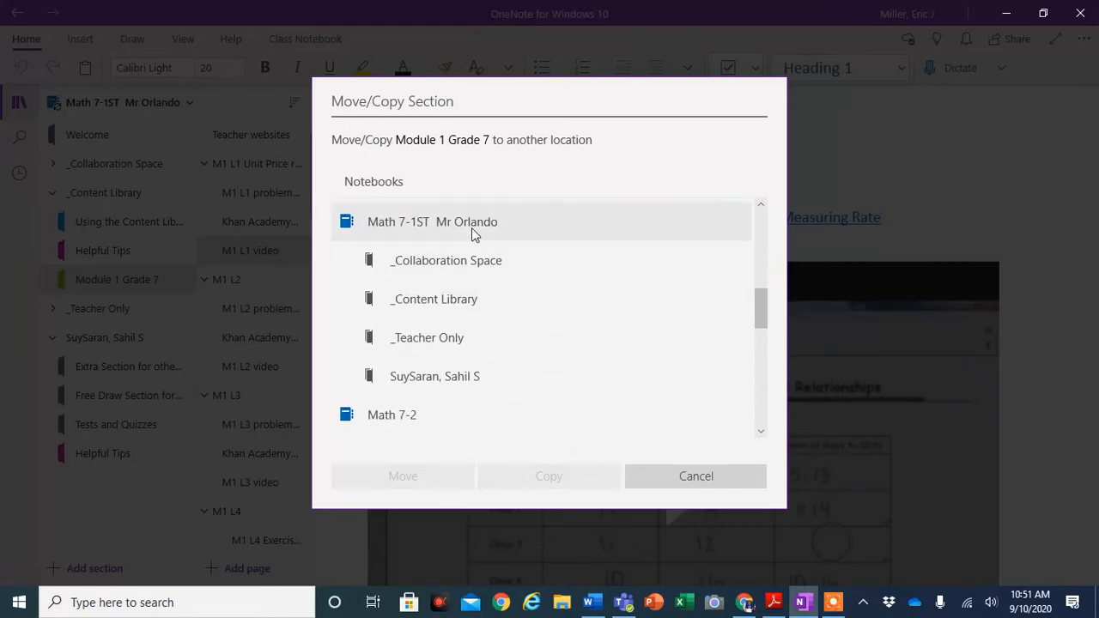
pyautogui.click(462, 378)
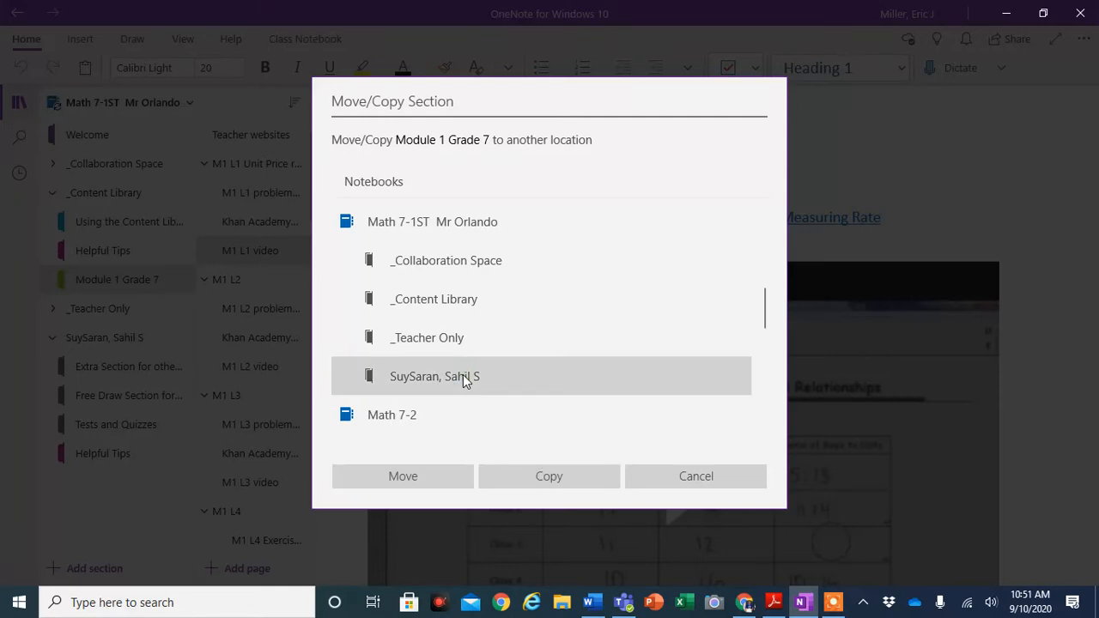
pyautogui.click(597, 480)
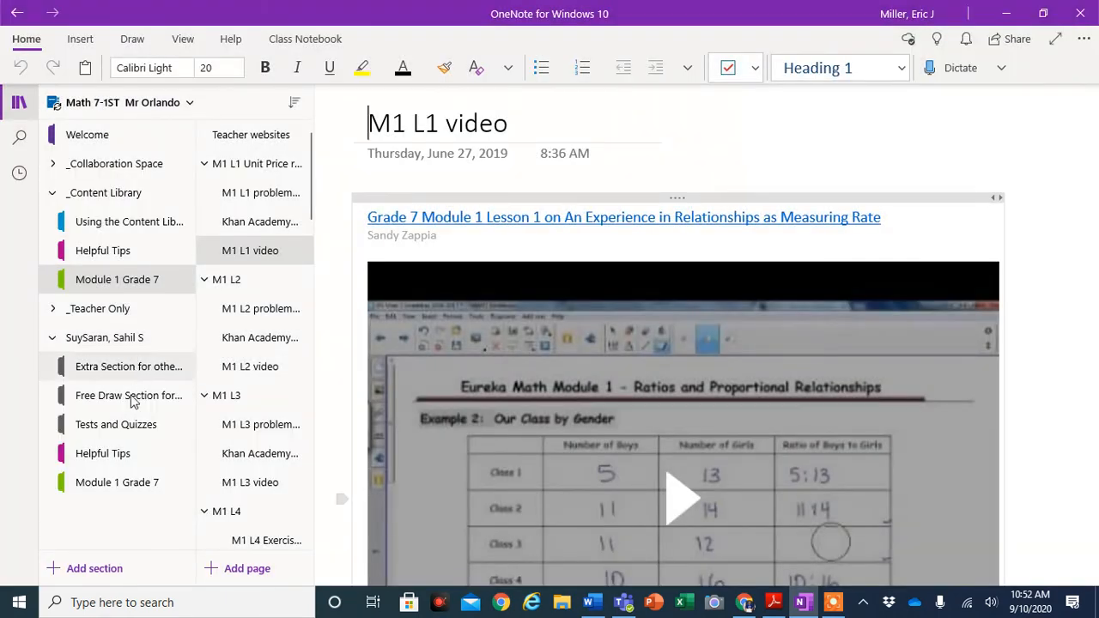
# Open the M1 L3 problem set in the student's copy of Module 1 Grade 7 and enter the student's first name on the Name line
pyautogui.click(133, 490)
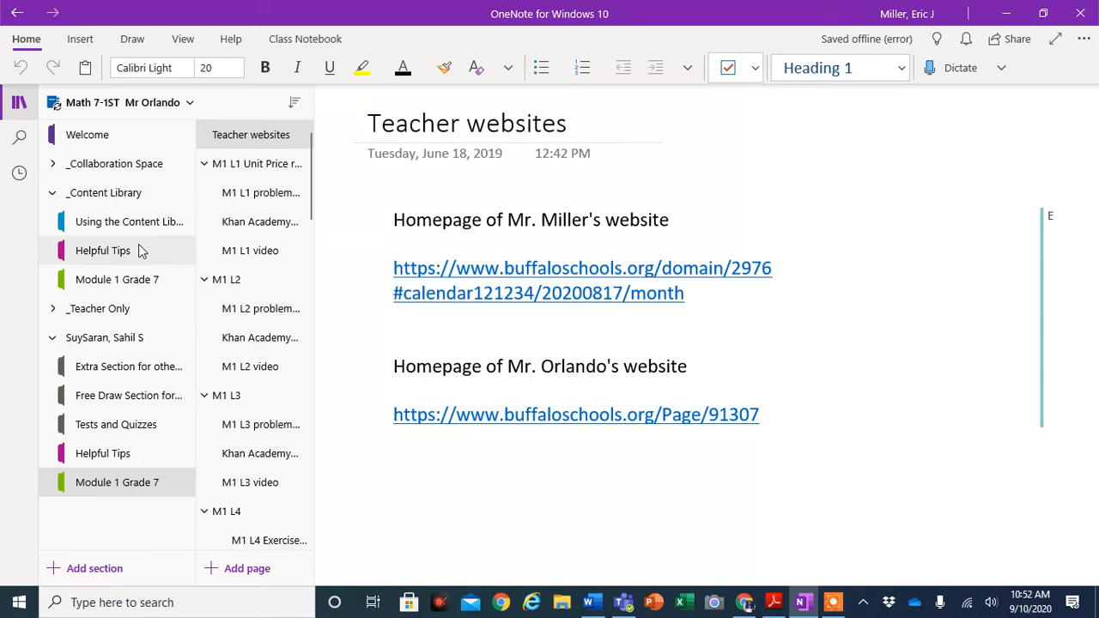
pyautogui.click(273, 435)
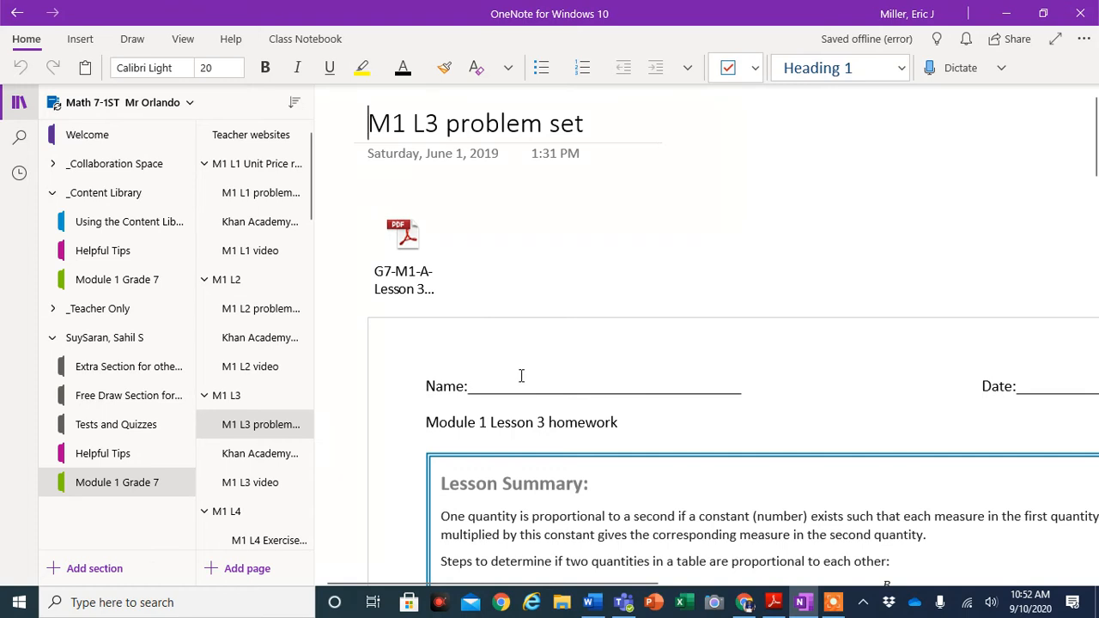
pyautogui.click(521, 375)
pyautogui.click(80, 39)
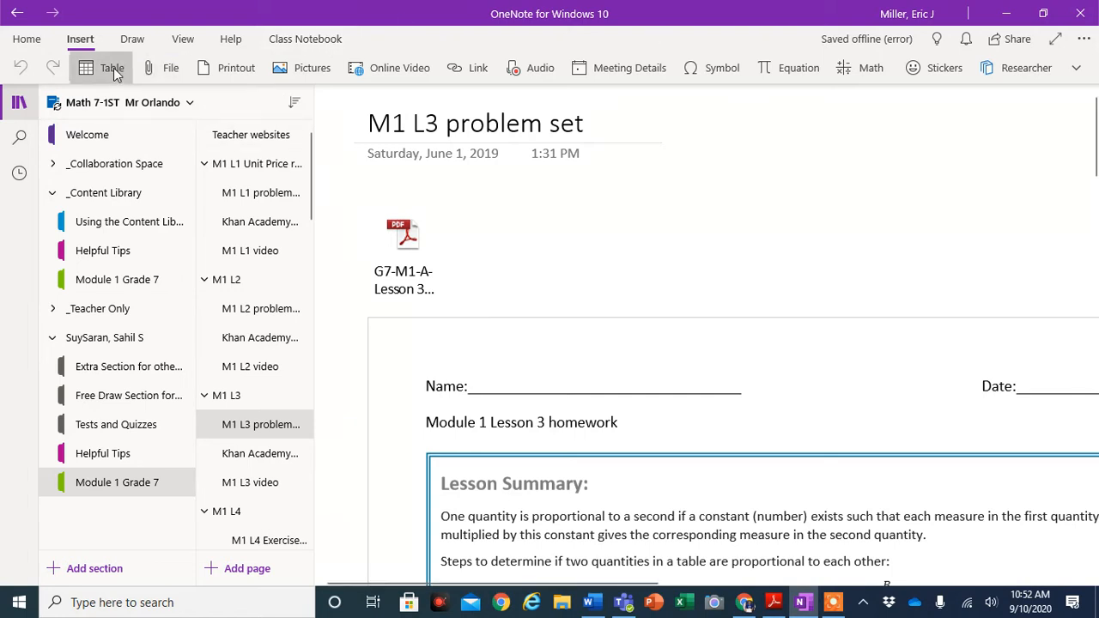
pyautogui.click(134, 41)
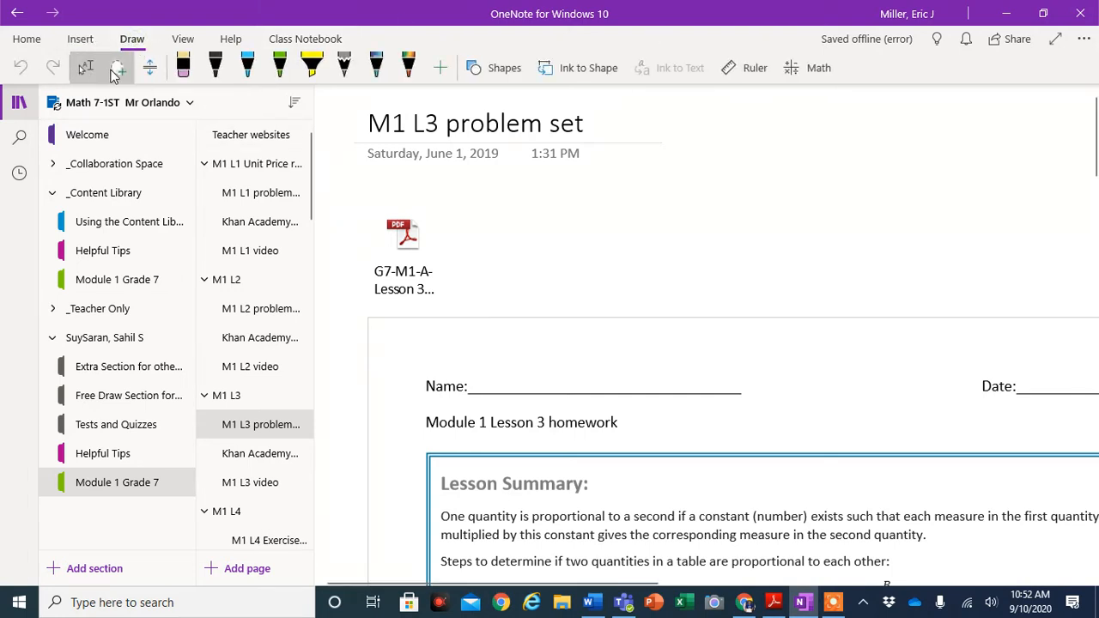
pyautogui.click(86, 68)
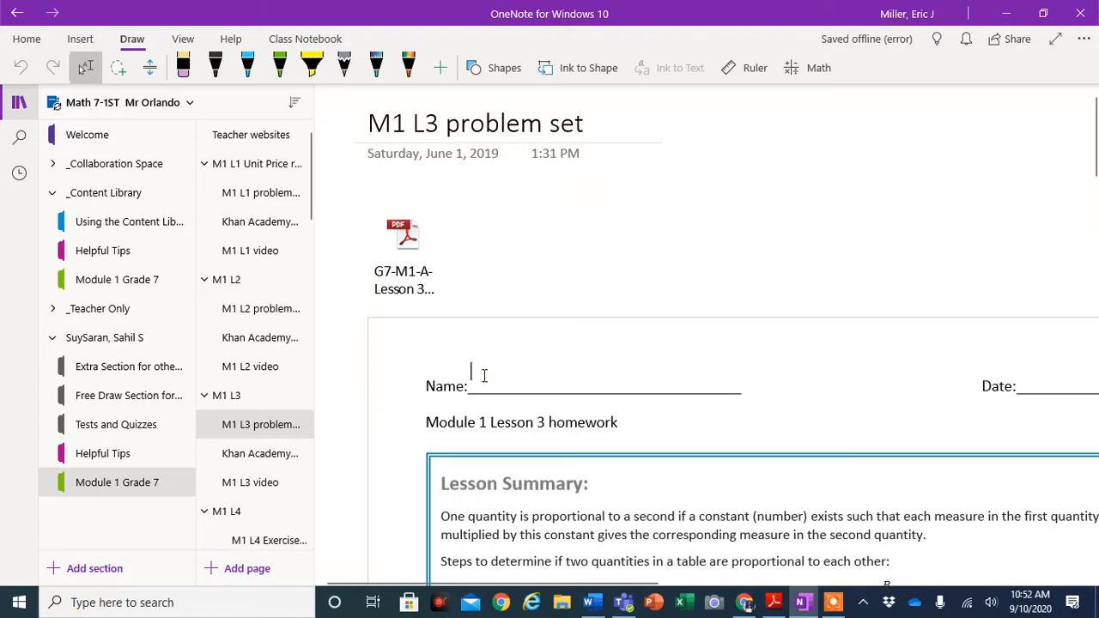
pyautogui.write('S')
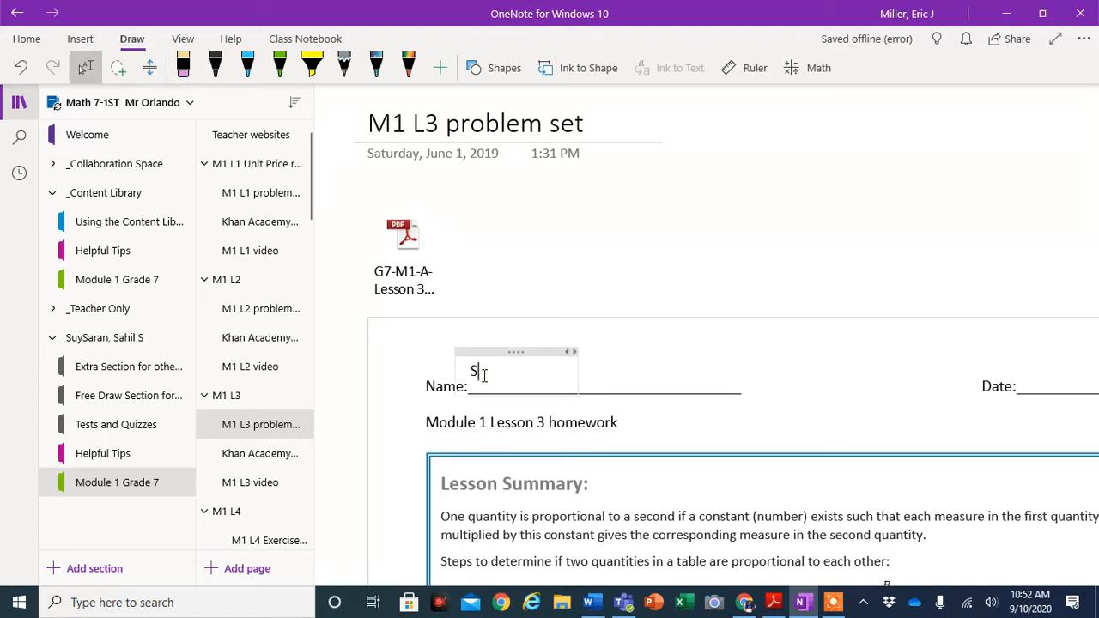
pyautogui.write('ahil')
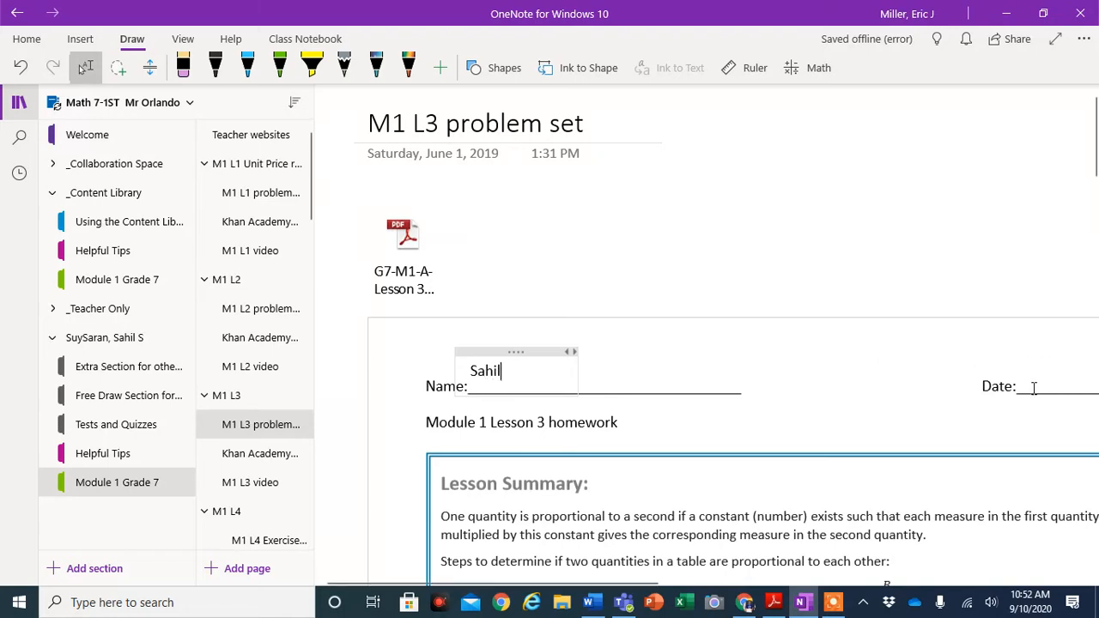
# Enter 9/10 on the Date line of the Module 1 Lesson 3 homework
pyautogui.click(1030, 388)
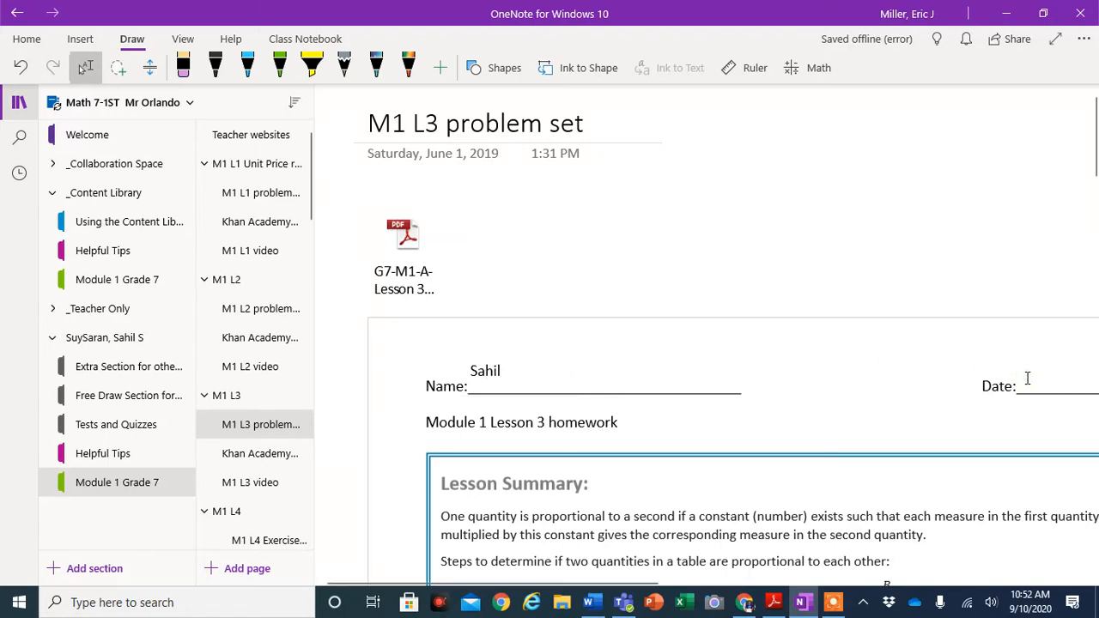
pyautogui.write('9')
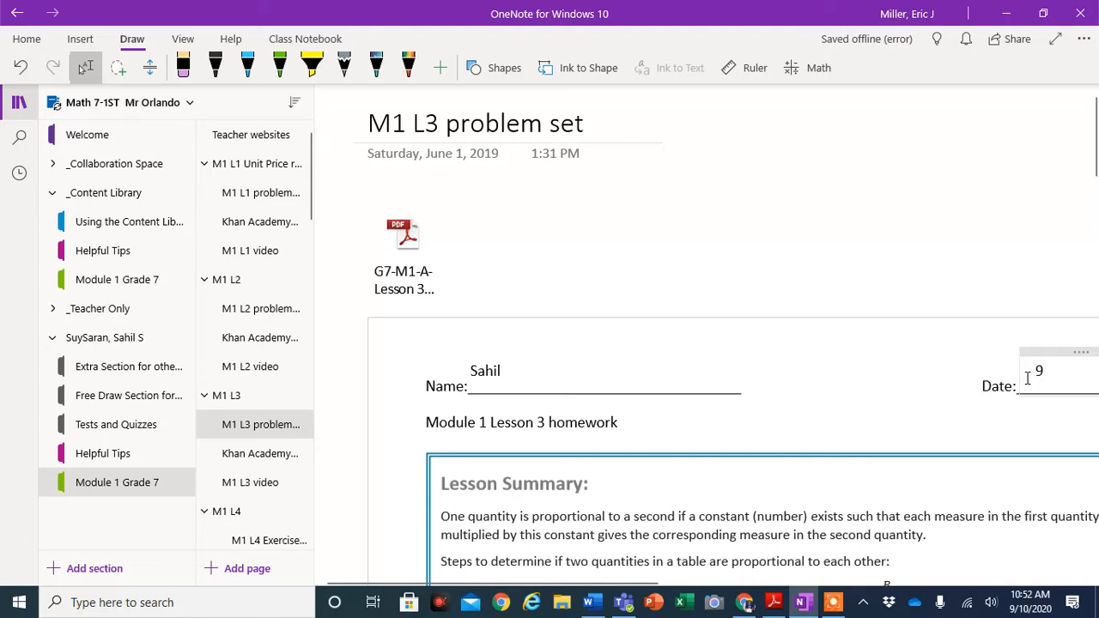
pyautogui.write('/10')
# Hide the notebook navigation and enter "Yes is proportional because X is multiplied by 4" on two lines under the first table
pyautogui.click(19, 105)
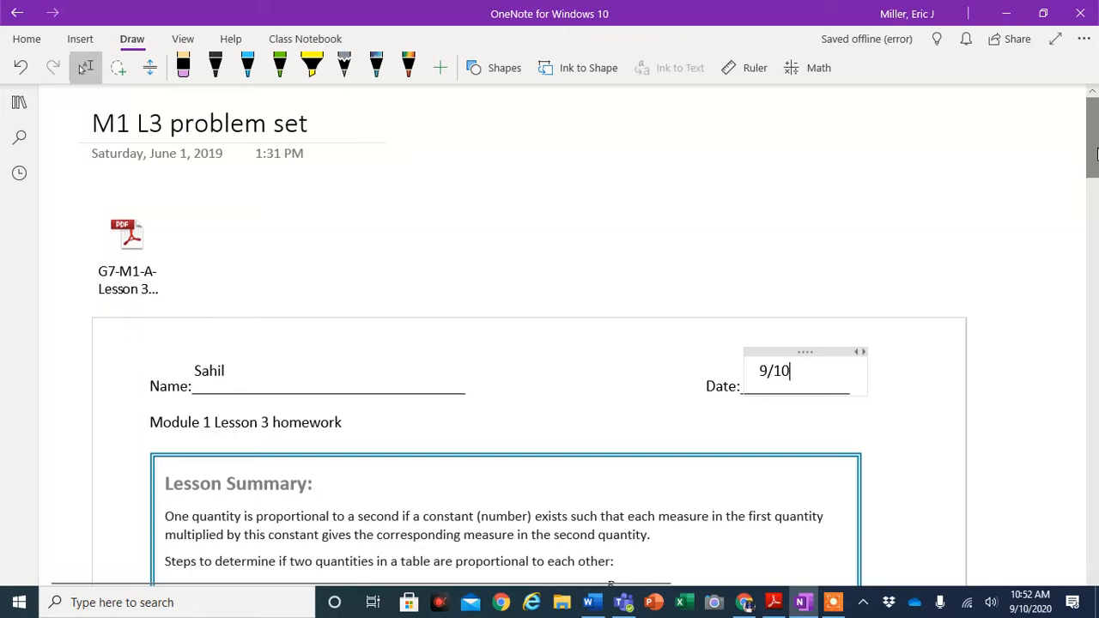
pyautogui.moveTo(1093, 150); pyautogui.dragTo(1097, 236)
pyautogui.click(192, 333)
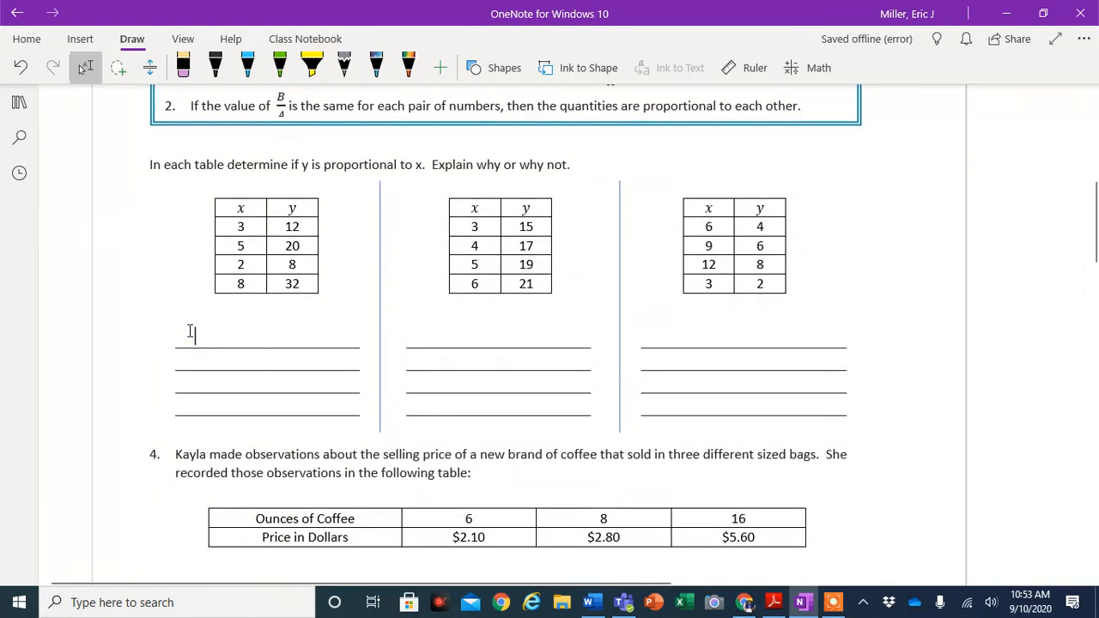
pyautogui.write('Y')
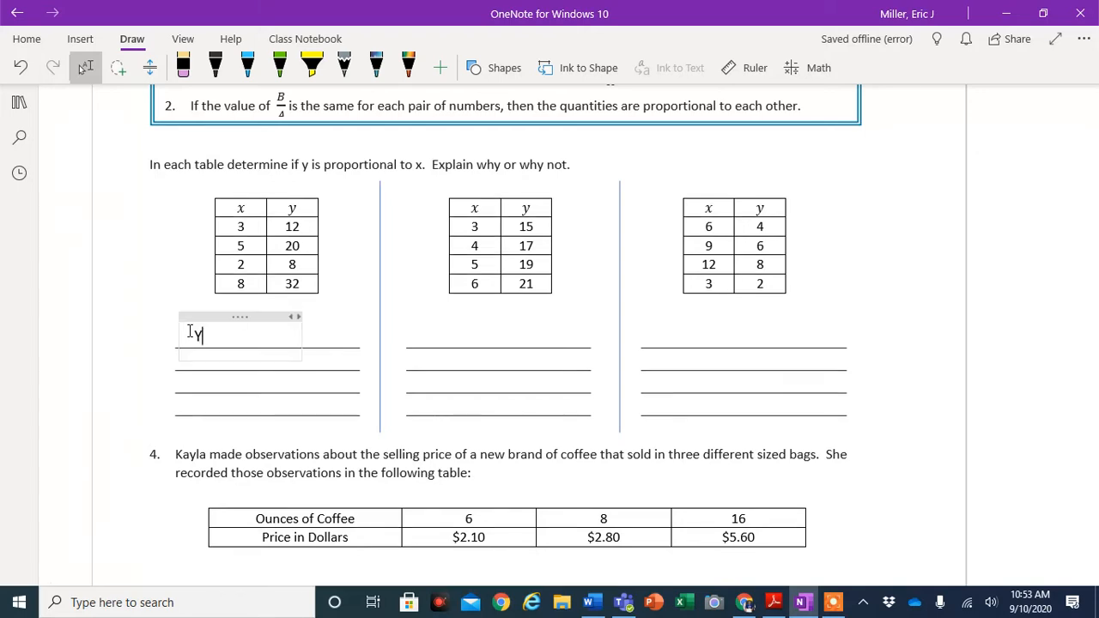
pyautogui.write('es is propo')
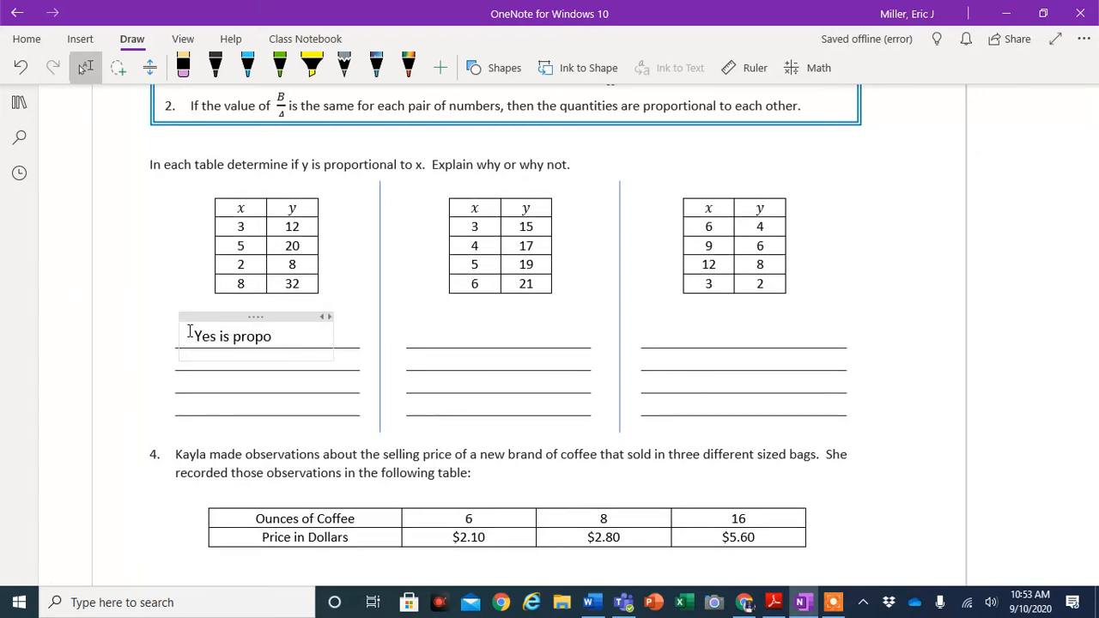
pyautogui.write('rtional because')
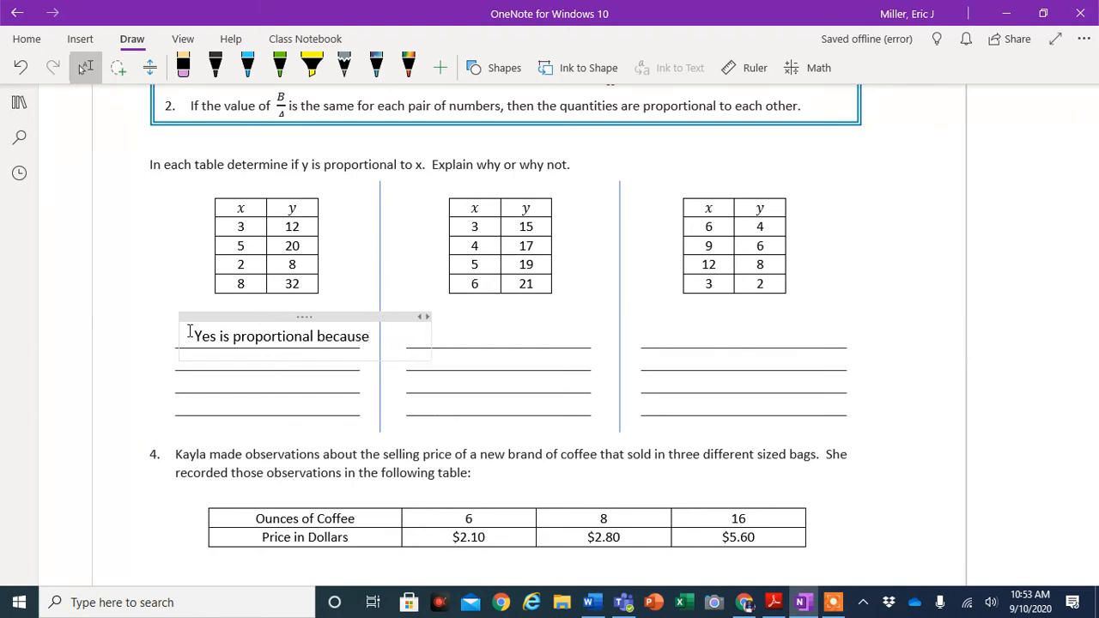
pyautogui.press('Return')
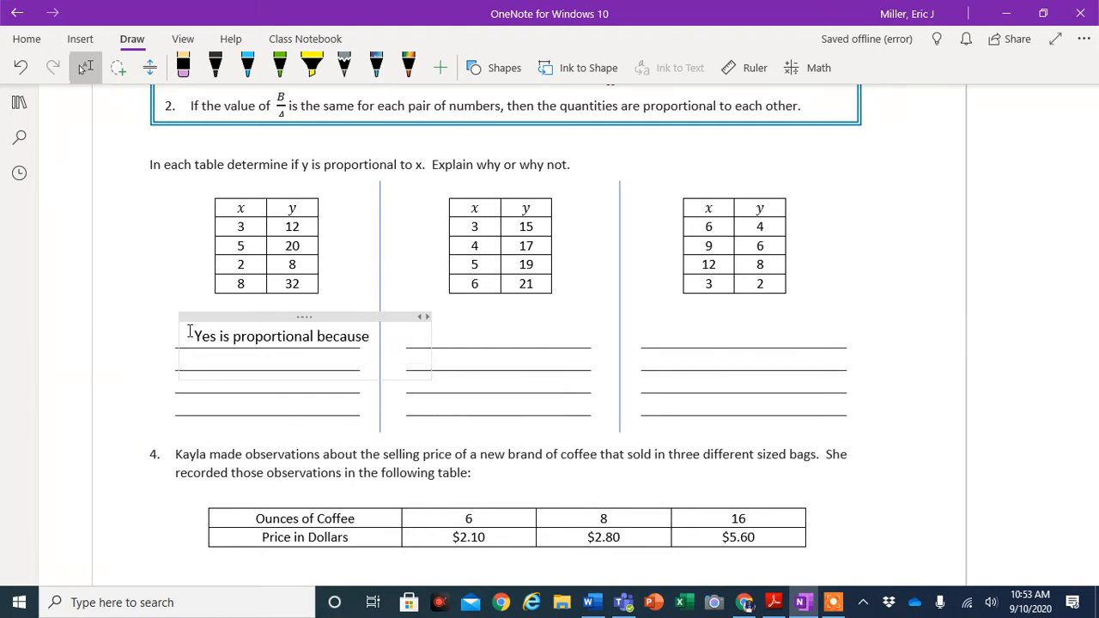
pyautogui.write('X is multiplied by 4')
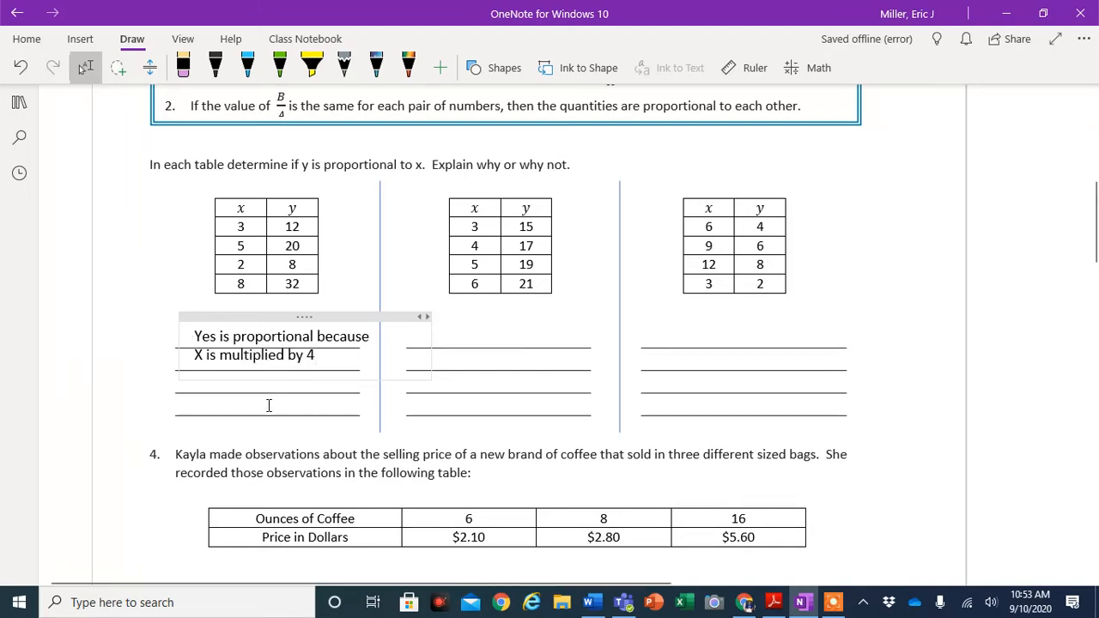
pyautogui.press('Return')
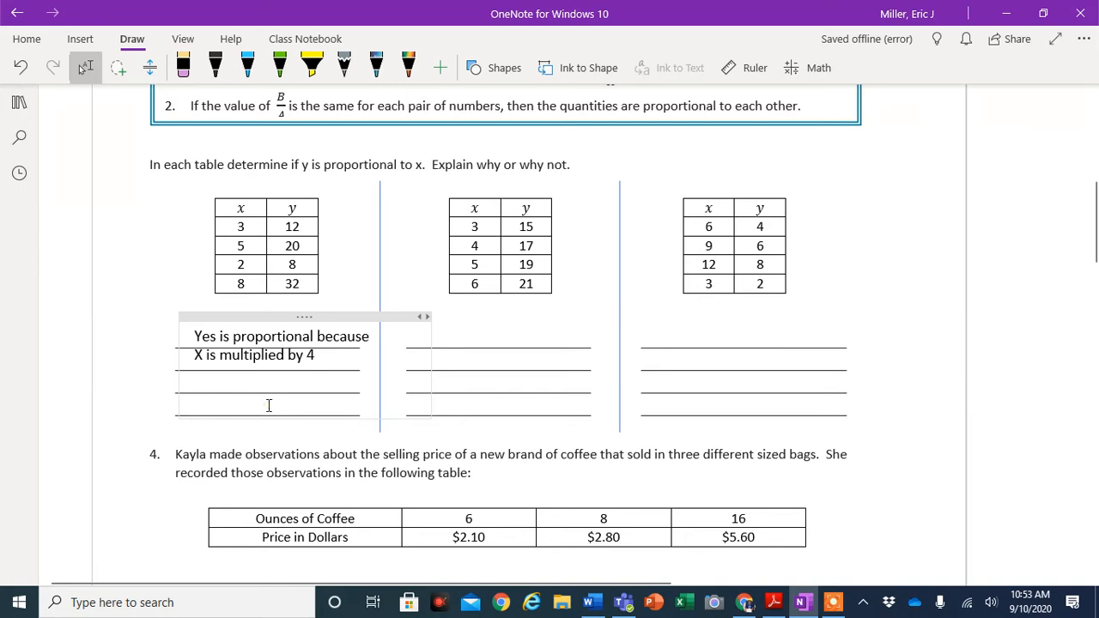
# Handwrite "Yes" with the dark medium pen below the typed answer under the first table
pyautogui.click(215, 66)
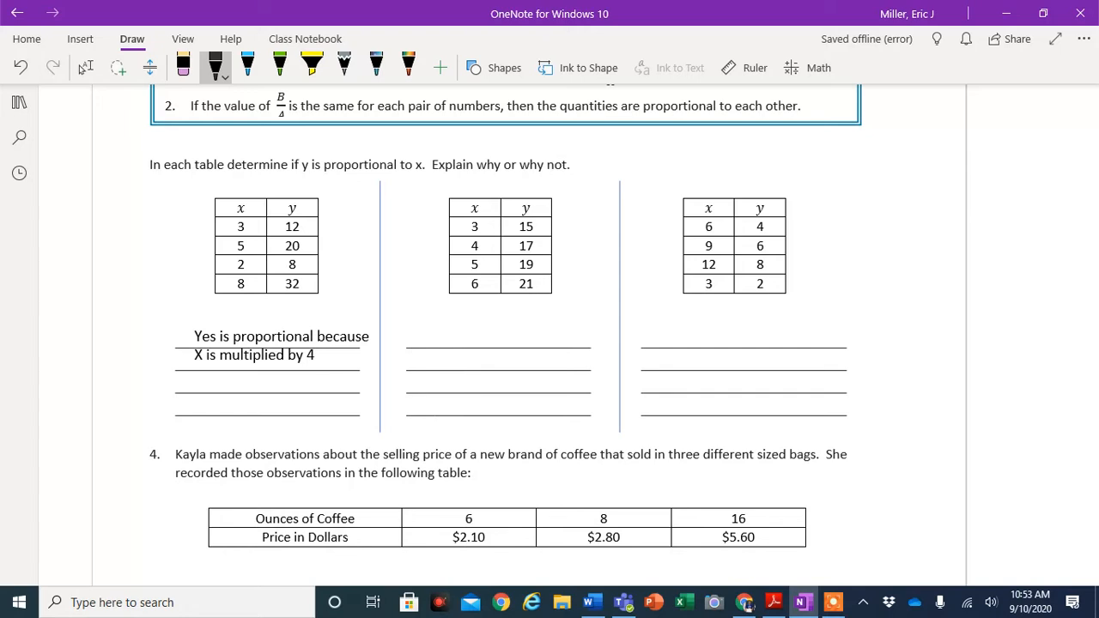
pyautogui.click(225, 73)
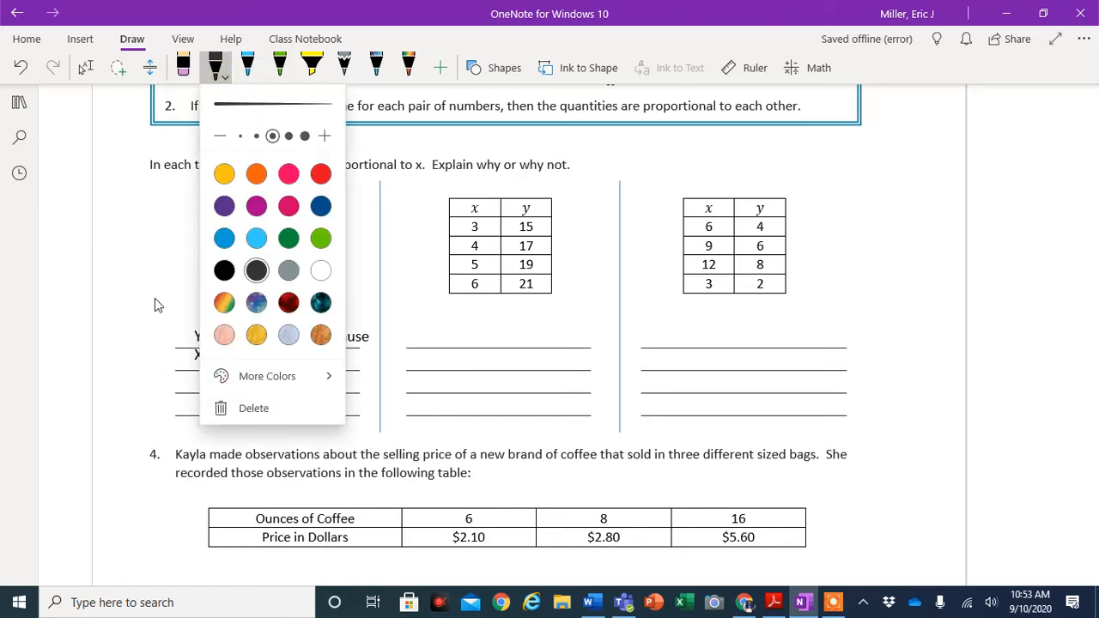
pyautogui.click(146, 364)
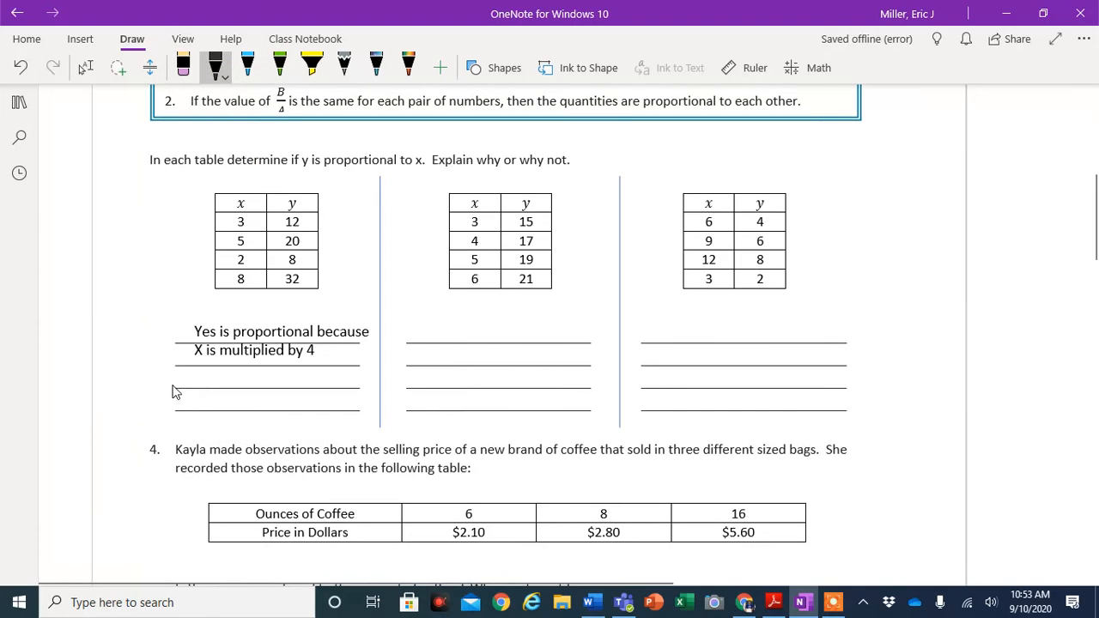
pyautogui.moveTo(172, 371)
pyautogui.mouseDown()
pyautogui.moveTo(177, 387)
pyautogui.moveTo(189, 381)
pyautogui.moveTo(171, 395)
pyautogui.moveTo(188, 383)
pyautogui.moveTo(206, 400)
pyautogui.moveTo(221, 383)
pyautogui.moveTo(214, 399)
pyautogui.mouseUp()
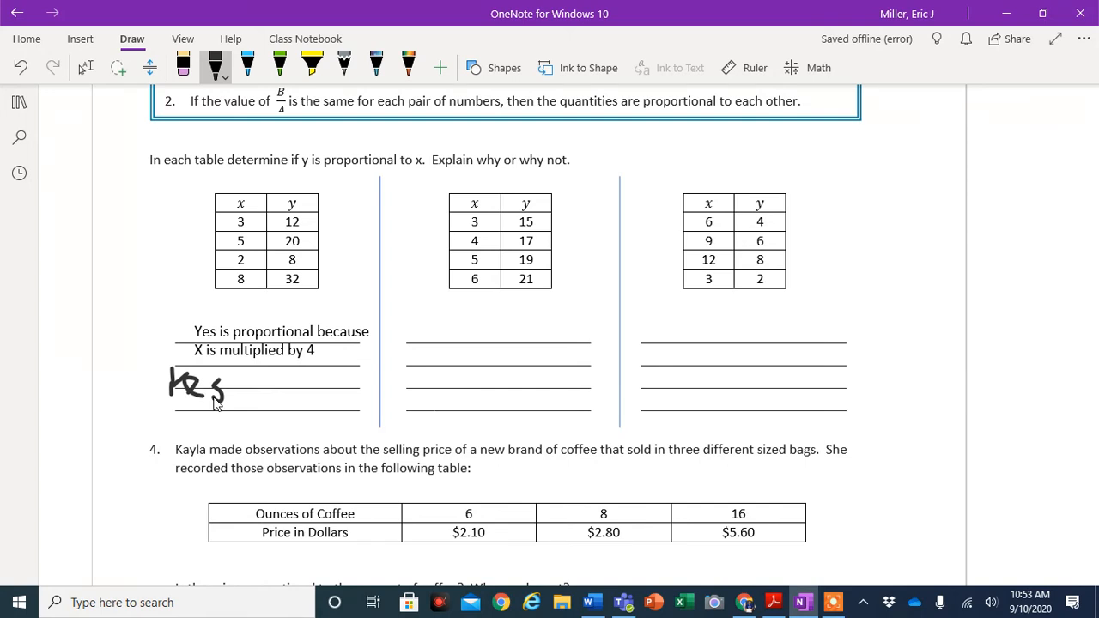
# Handwrite "No" and, beneath it, "3 x 5 = 15" on the answer lines under the second table
pyautogui.moveTo(418, 346)
pyautogui.mouseDown()
pyautogui.moveTo(424, 312)
pyautogui.moveTo(460, 308)
pyautogui.moveTo(492, 330)
pyautogui.mouseUp()
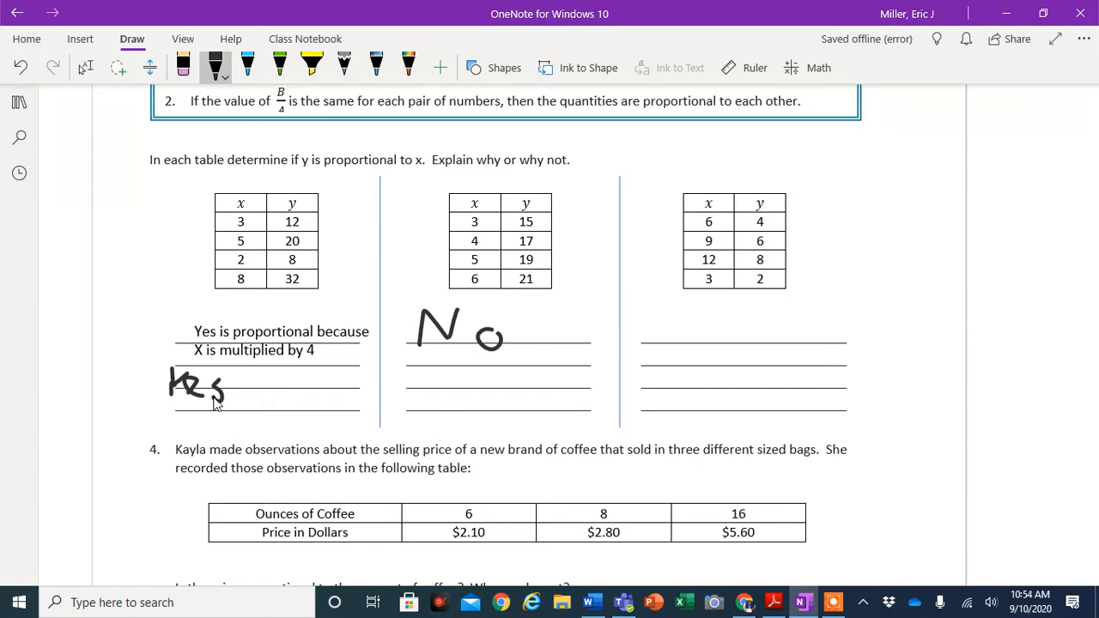
pyautogui.moveTo(403, 362)
pyautogui.mouseDown()
pyautogui.moveTo(417, 360)
pyautogui.moveTo(414, 397)
pyautogui.moveTo(552, 372)
pyautogui.moveTo(579, 385)
pyautogui.mouseUp()
pyautogui.moveTo(608, 357)
pyautogui.mouseDown()
pyautogui.moveTo(592, 388)
pyautogui.moveTo(538, 391)
pyautogui.mouseUp()
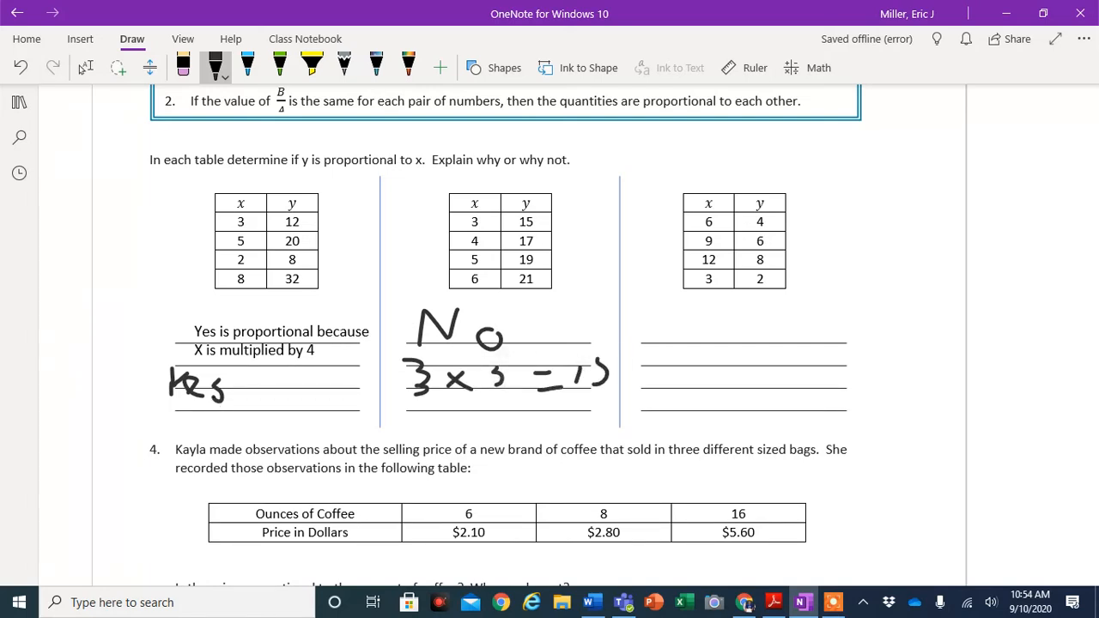
pyautogui.moveTo(412, 366); pyautogui.dragTo(419, 384)
pyautogui.moveTo(587, 360); pyautogui.dragTo(612, 356)
pyautogui.moveTo(501, 371); pyautogui.dragTo(524, 368)
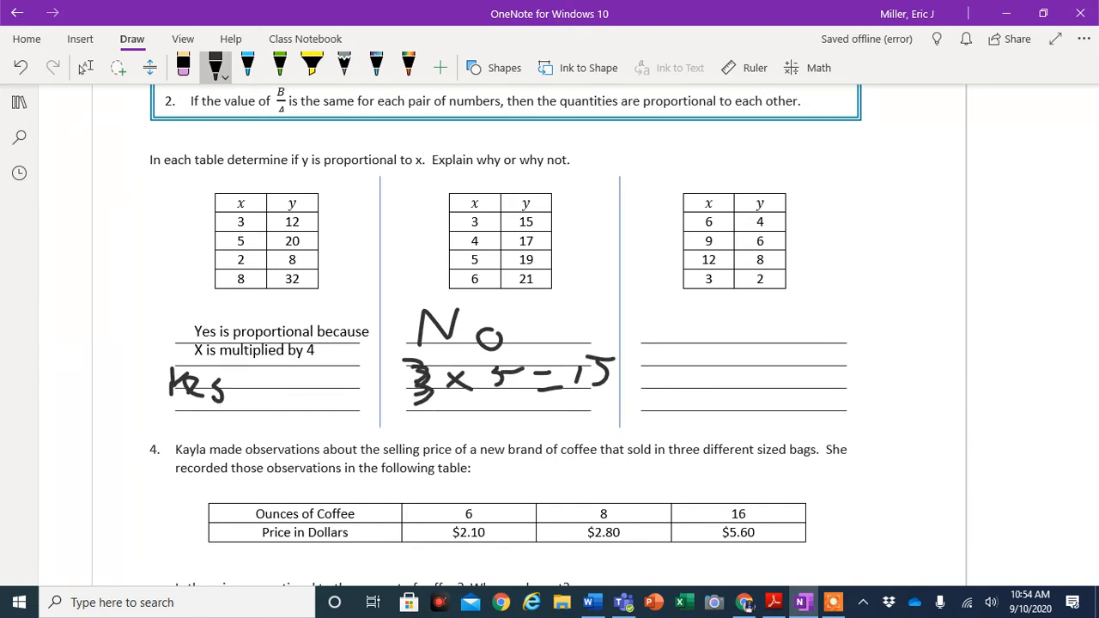
# Handwrite "4 x 5 = 20 Not 17" below the second table's first calculation, continuing toward the third table's lines
pyautogui.moveTo(419, 413)
pyautogui.mouseDown()
pyautogui.moveTo(427, 430)
pyautogui.moveTo(448, 428)
pyautogui.mouseUp()
pyautogui.moveTo(438, 414)
pyautogui.mouseDown()
pyautogui.moveTo(438, 439)
pyautogui.moveTo(489, 445)
pyautogui.moveTo(513, 442)
pyautogui.moveTo(539, 415)
pyautogui.mouseUp()
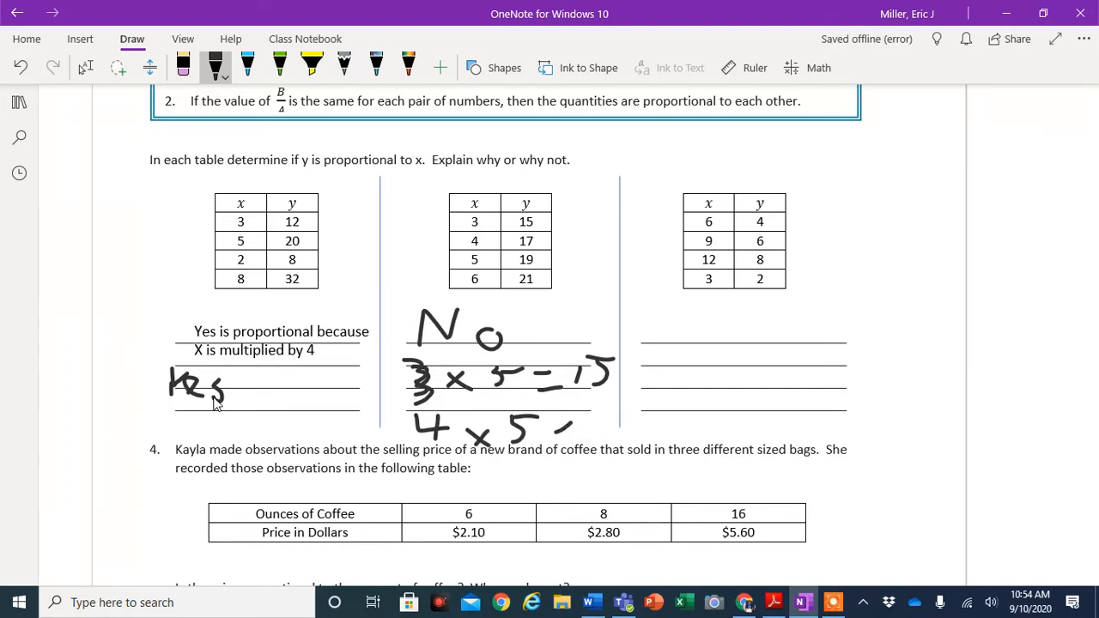
pyautogui.moveTo(562, 436)
pyautogui.mouseDown()
pyautogui.moveTo(716, 426)
pyautogui.moveTo(724, 397)
pyautogui.moveTo(745, 429)
pyautogui.mouseUp()
pyautogui.moveTo(767, 392)
pyautogui.mouseDown()
pyautogui.moveTo(766, 430)
pyautogui.moveTo(819, 436)
pyautogui.mouseUp()
pyautogui.moveTo(829, 412)
pyautogui.mouseDown()
pyautogui.moveTo(857, 408)
pyautogui.moveTo(846, 443)
pyautogui.mouseUp()
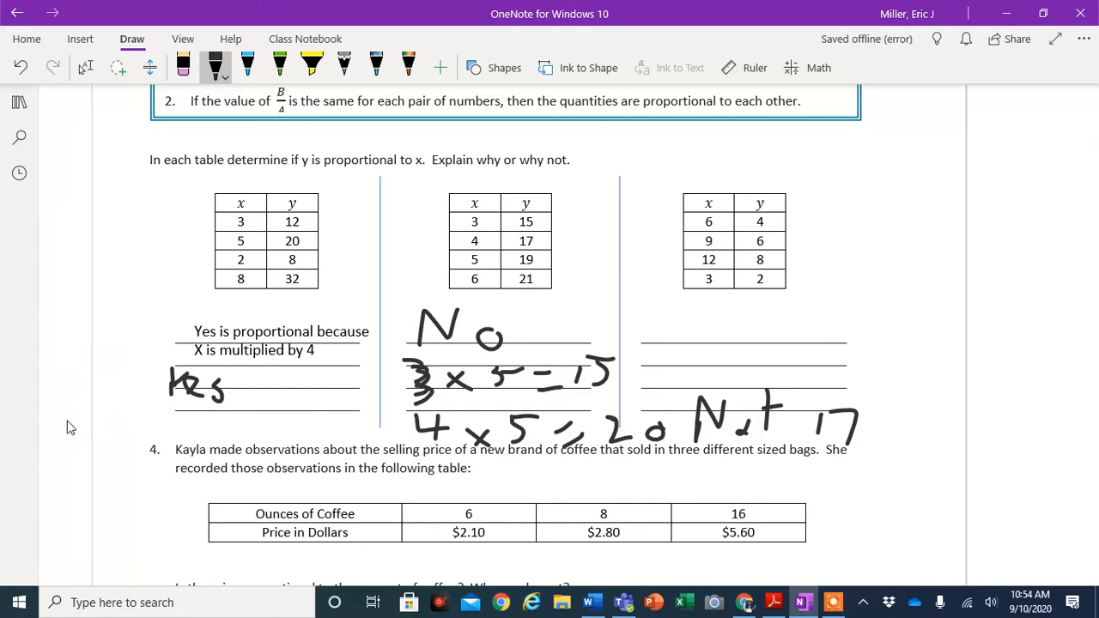
# Leave the pen, review the handwritten answers up to the worksheet's heading, and redisplay the notebook's section and page list
pyautogui.click(86, 68)
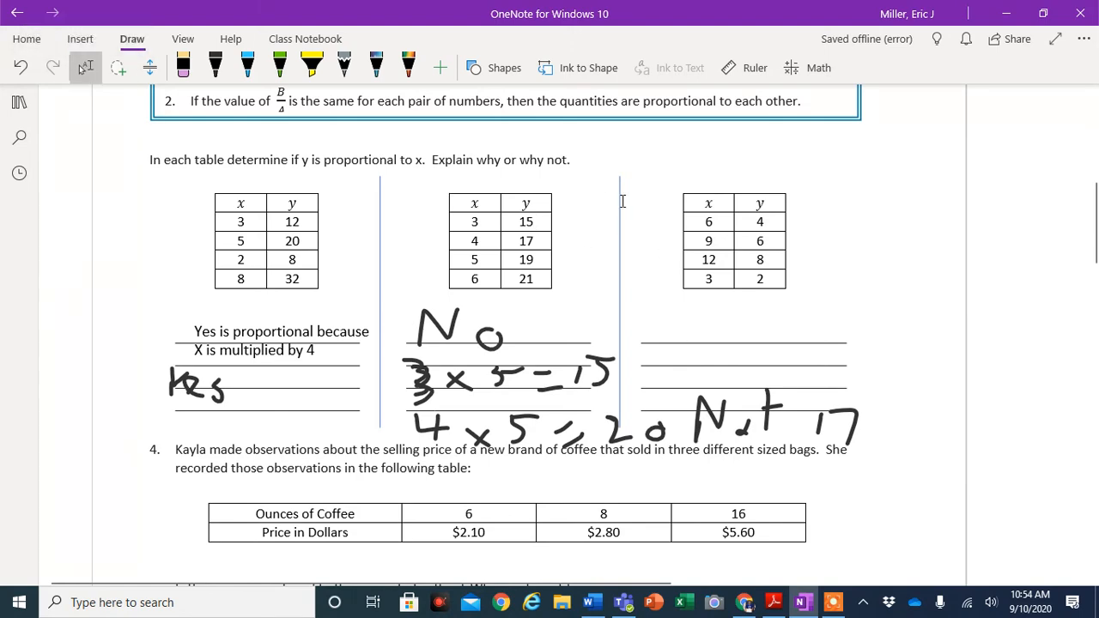
pyautogui.scroll(5, 558, 292)
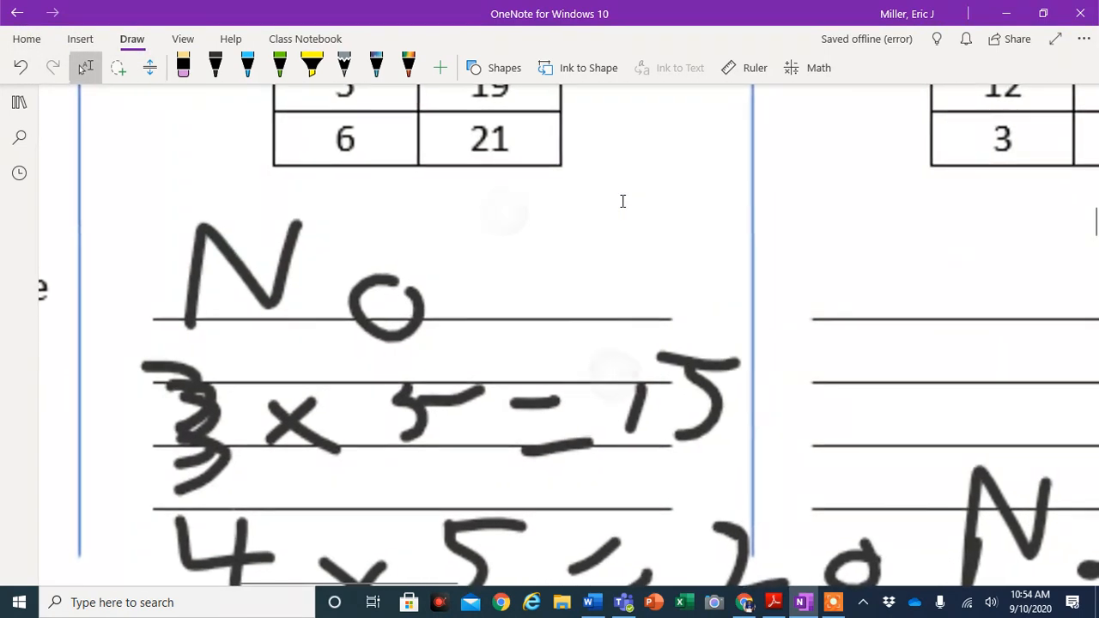
pyautogui.scroll(-5, 558, 291)
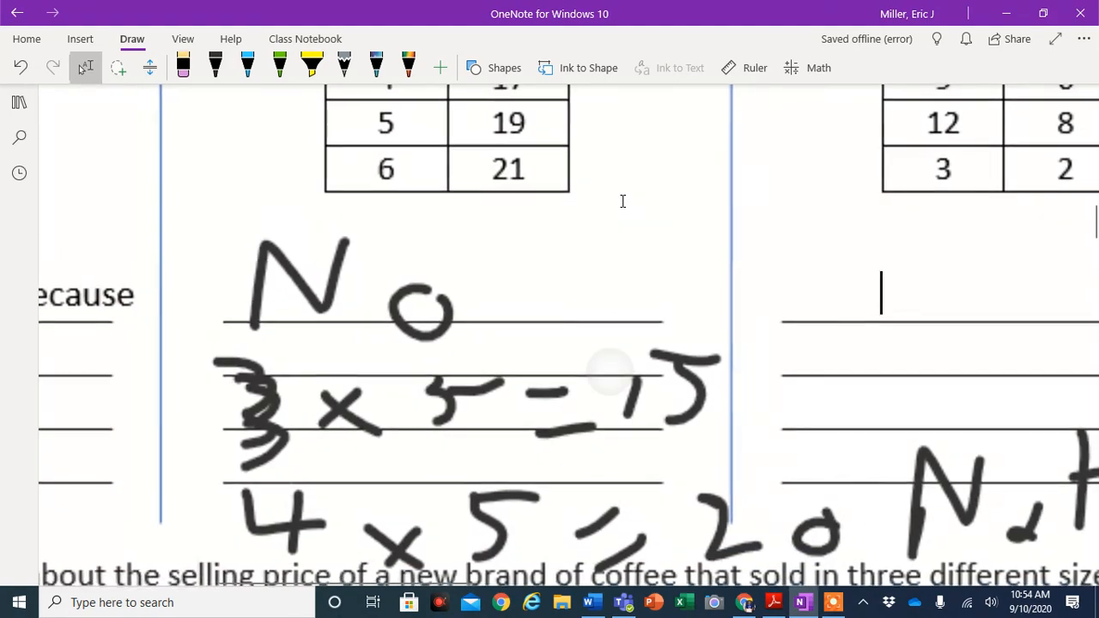
pyautogui.scroll(-3, 623, 201)
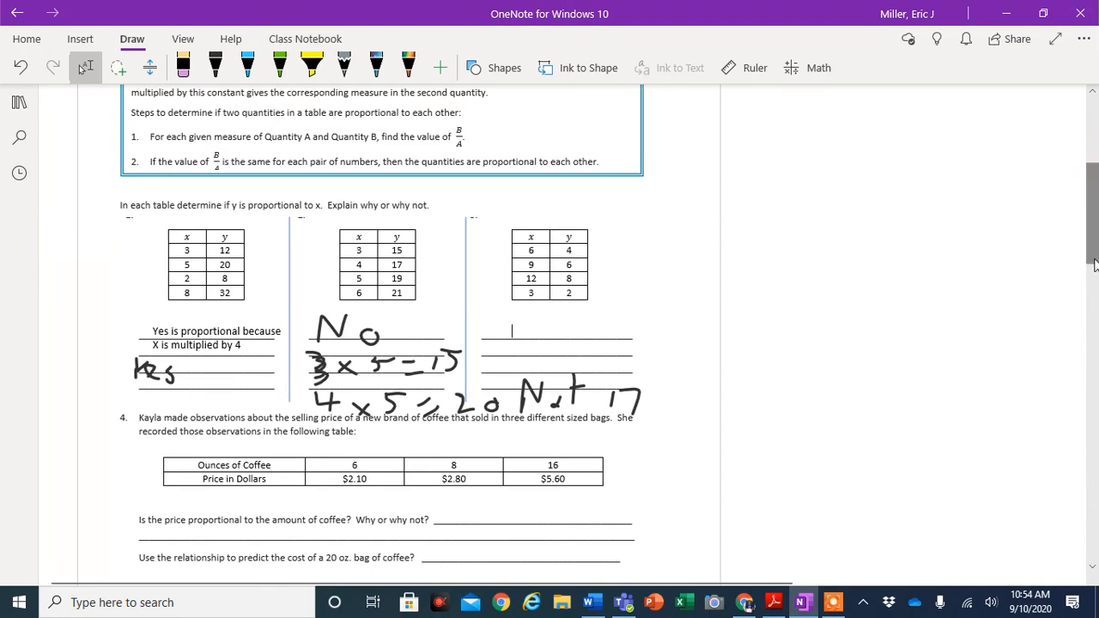
pyautogui.scroll(3, 1088, 194)
pyautogui.scroll(2, 1087, 194)
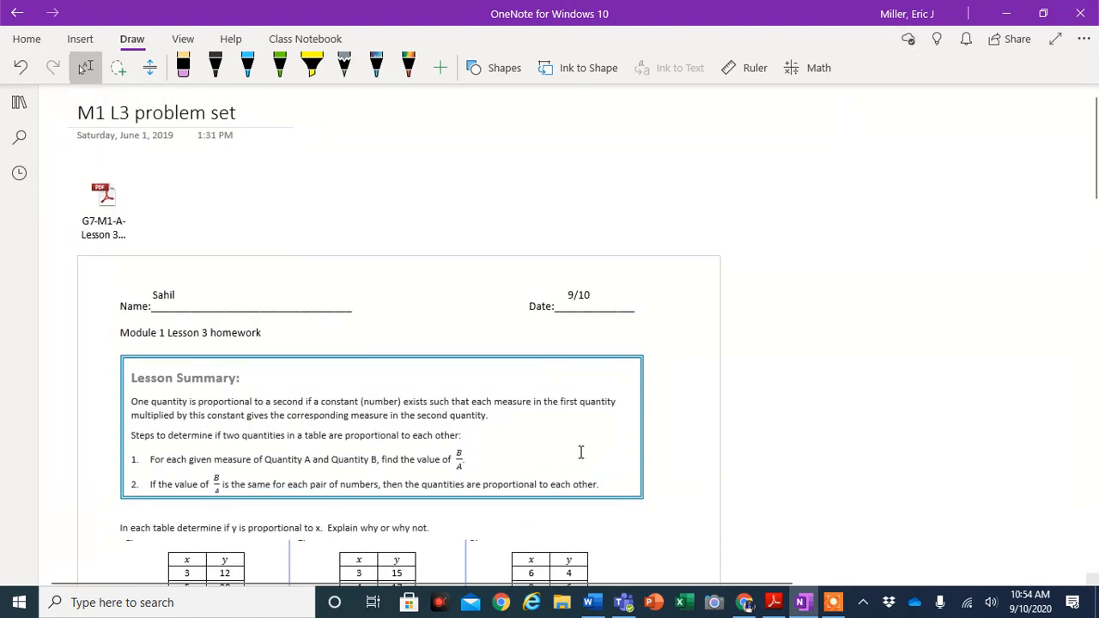
pyautogui.click(19, 104)
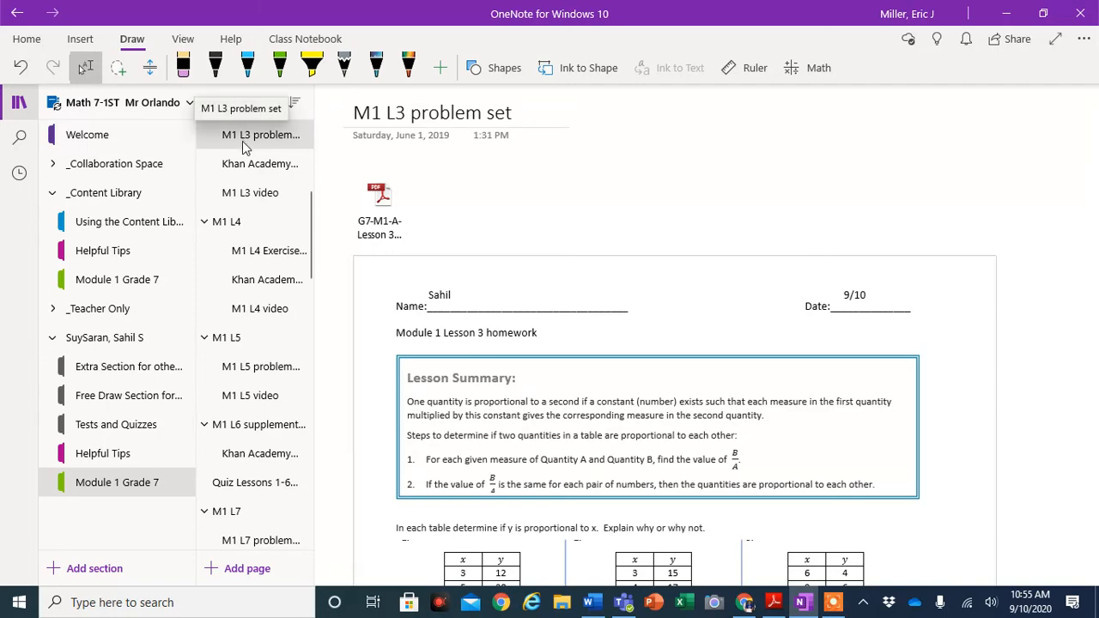
pyautogui.moveTo(1096, 175)
pyautogui.mouseDown()
pyautogui.moveTo(1093, 280)
pyautogui.moveTo(1088, 163)
pyautogui.mouseUp()
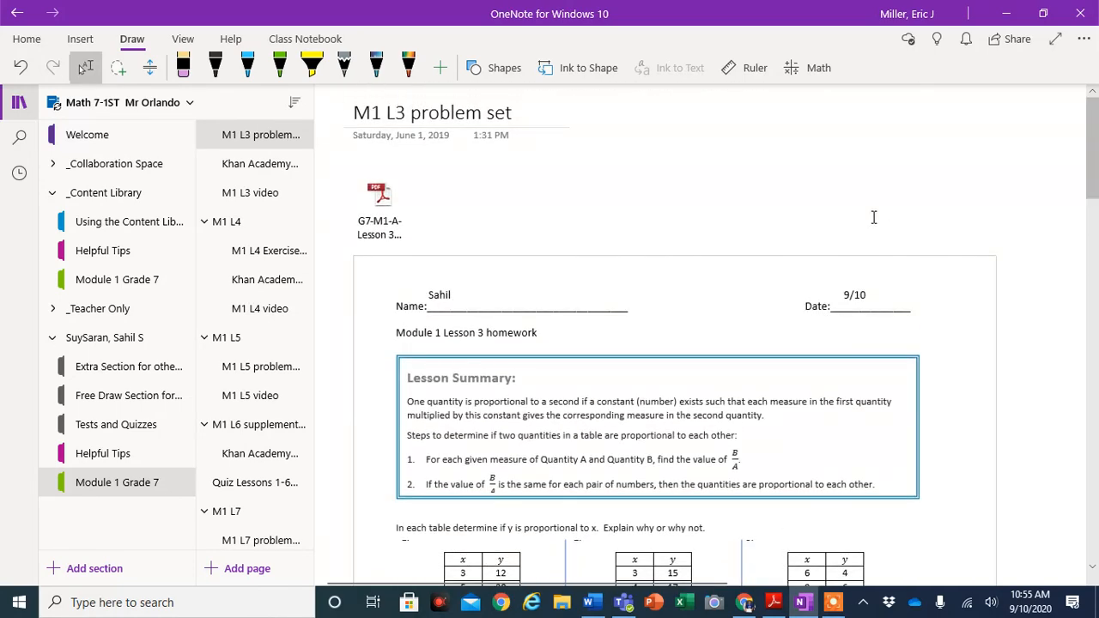